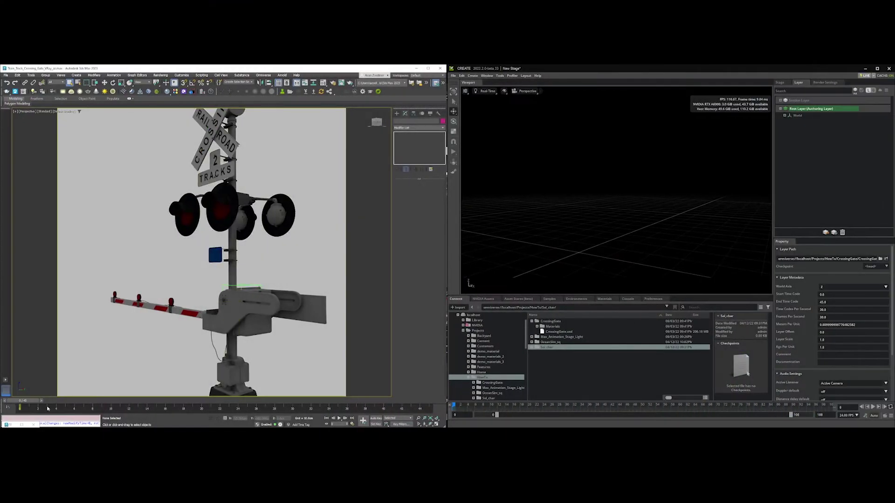
# - Export the gate to CrossingGate.usd with Export Type Prop and Use Animation off
pyautogui.moveTo(23, 403)
pyautogui.mouseDown()
pyautogui.moveTo(112, 403)
pyautogui.moveTo(20, 403)
pyautogui.mouseUp()
pyautogui.click(314, 93)
pyautogui.click(142, 201)
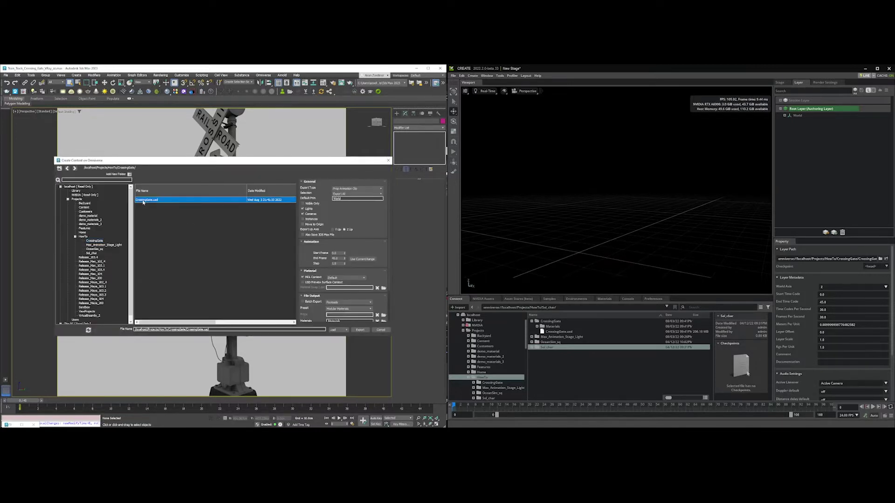
pyautogui.click(357, 188)
pyautogui.click(337, 194)
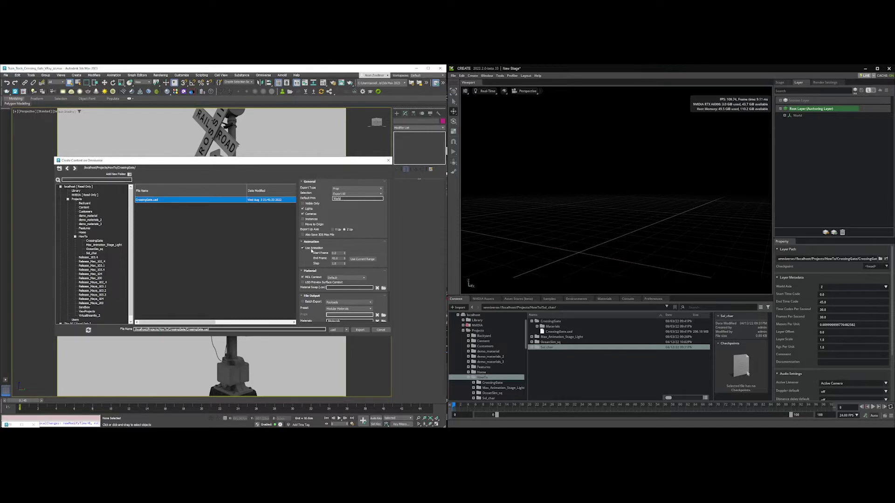
pyautogui.click(313, 251)
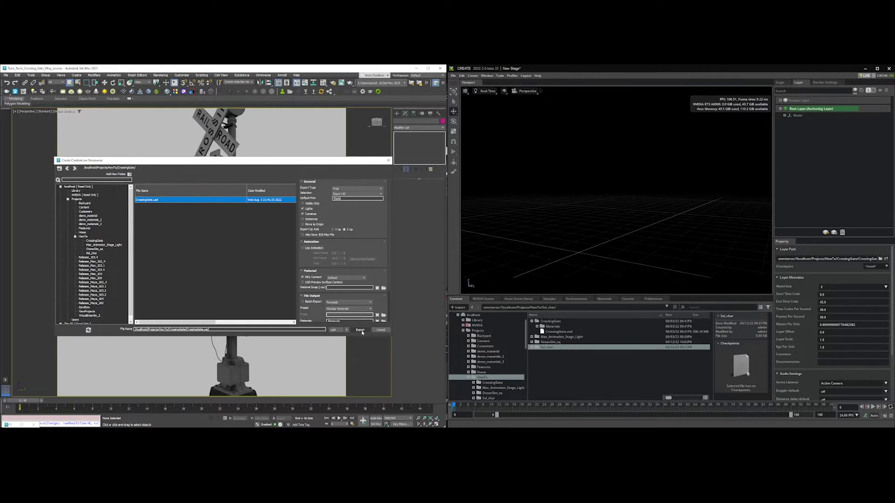
pyautogui.click(361, 330)
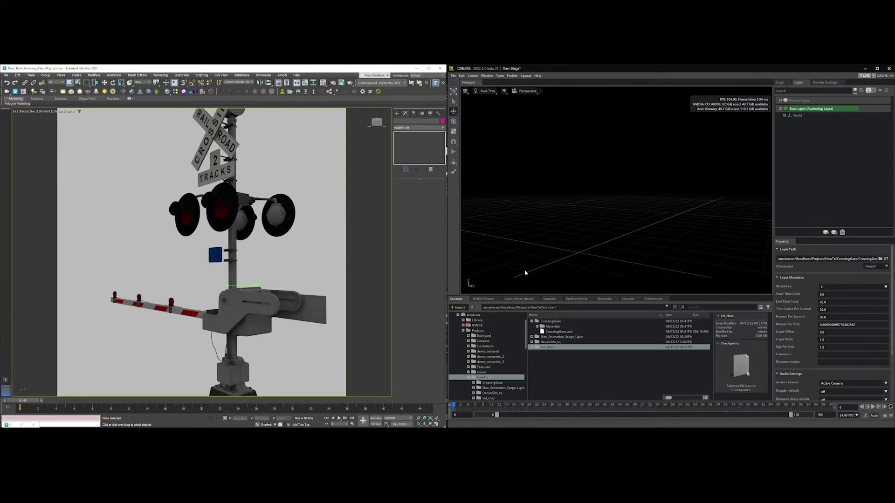
# - Drop CrossingGate.usd into the viewport, play the timeline, then reset it to frame 0
pyautogui.moveTo(578, 331); pyautogui.dragTo(837, 109)
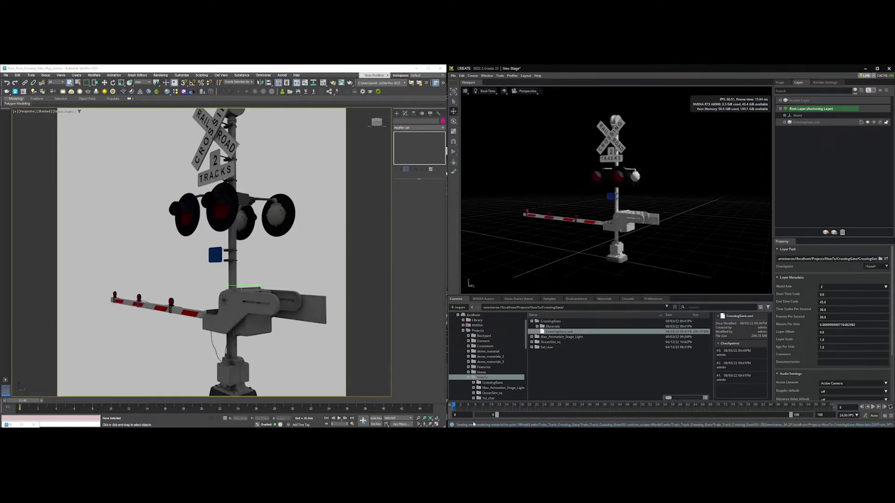
pyautogui.press('space')
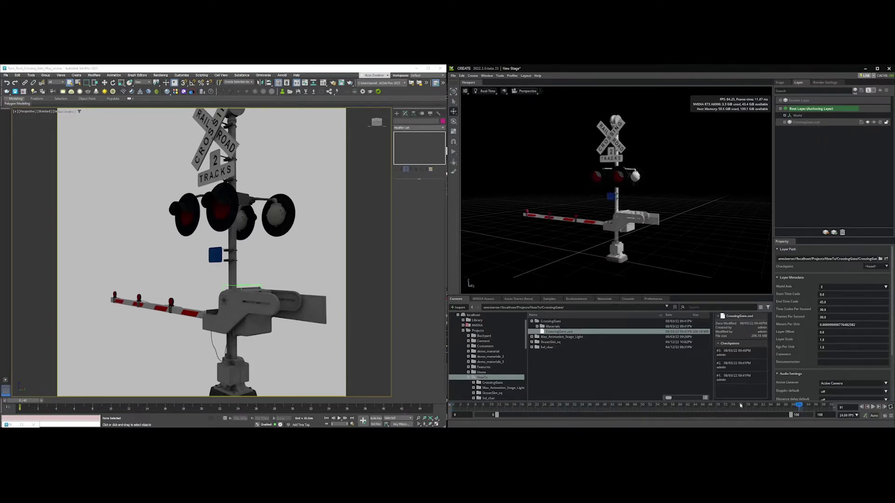
pyautogui.click(451, 400)
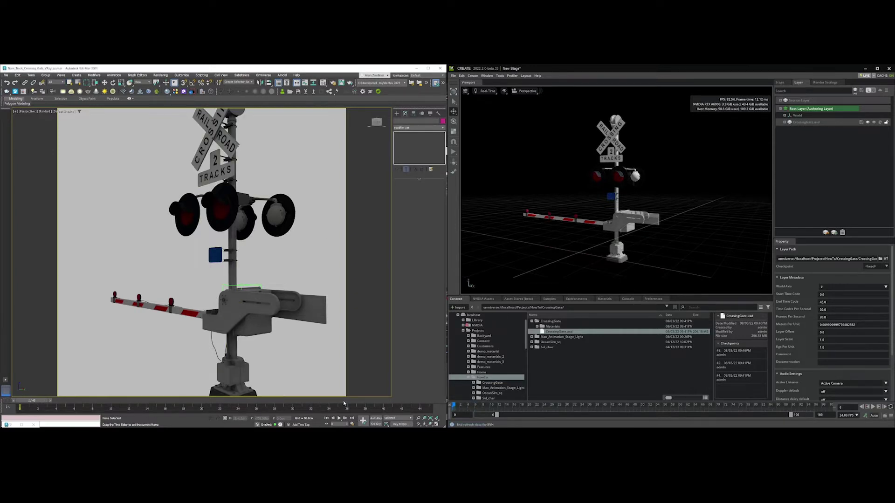
# - Export the gate as a Prop Animation Clip with Use Animation on, under a new file name
pyautogui.moveTo(36, 408)
pyautogui.mouseDown()
pyautogui.moveTo(164, 401)
pyautogui.moveTo(21, 401)
pyautogui.mouseUp()
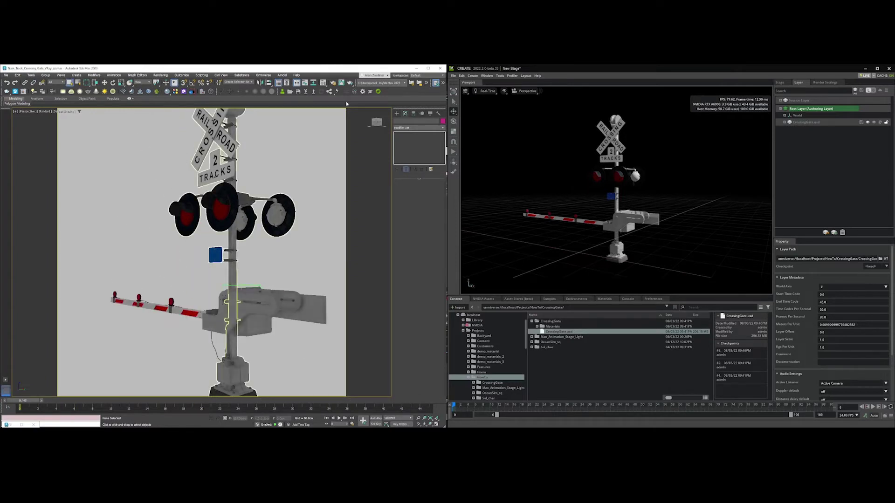
pyautogui.click(314, 91)
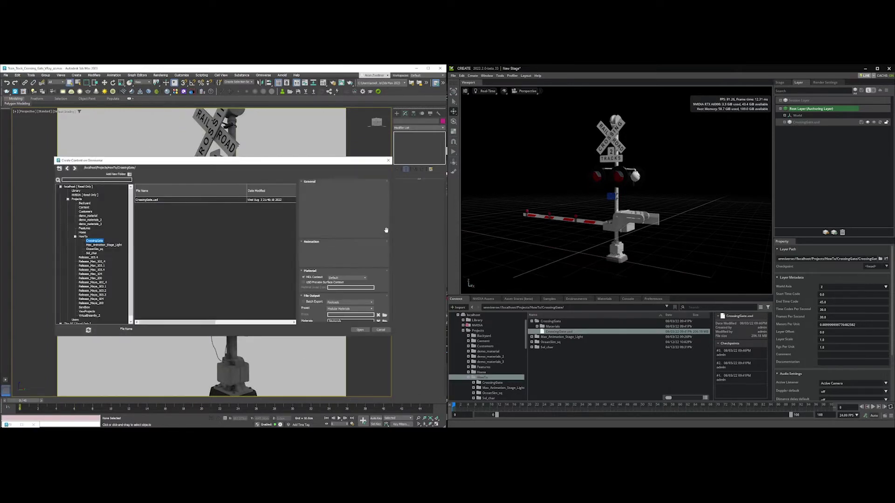
pyautogui.click(151, 201)
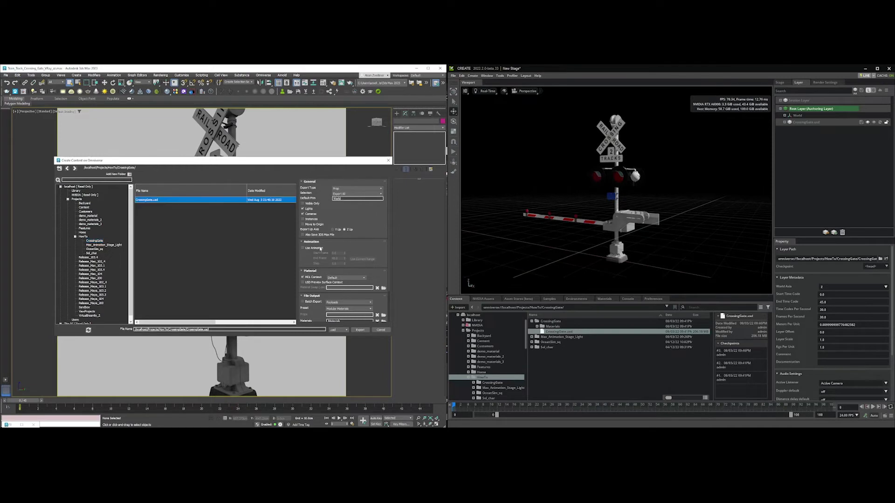
pyautogui.click(303, 249)
pyautogui.click(351, 190)
pyautogui.click(350, 196)
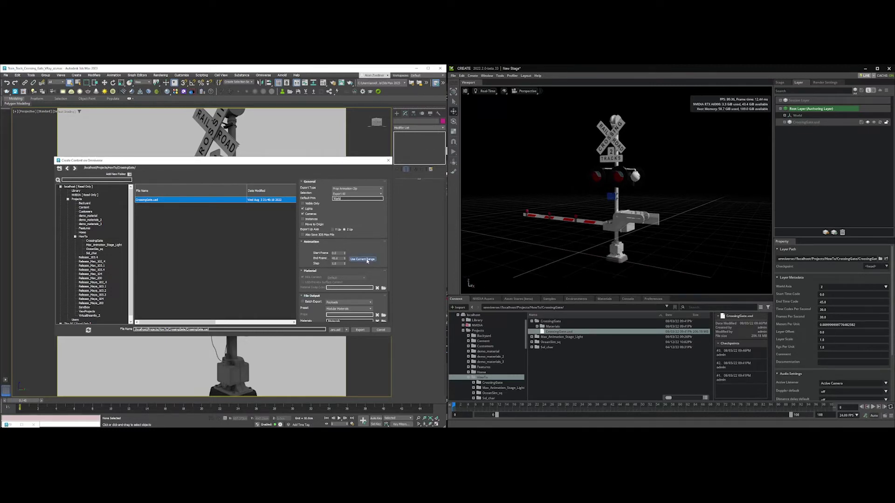
pyautogui.tripleClick(219, 329)
pyautogui.press('BackSpace')
pyautogui.click(359, 331)
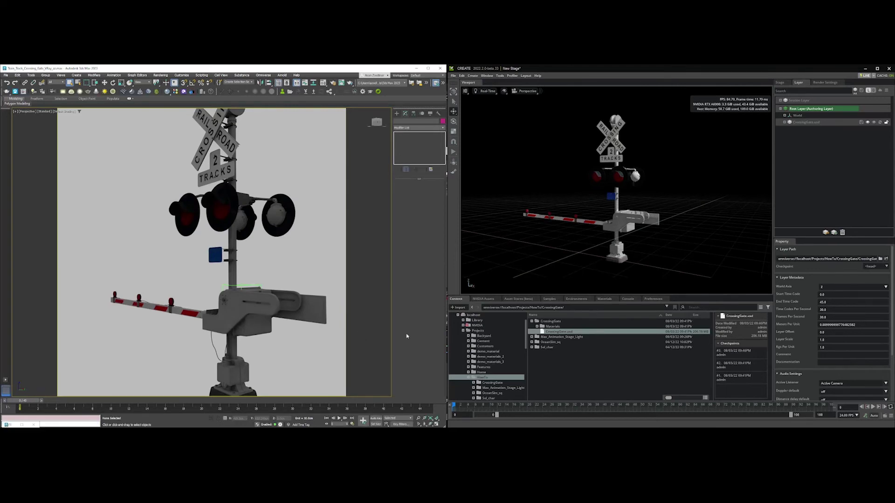
# - Refresh the CrossingGate folder, add anim.usd as a Root Layer sublayer, and scrub the gate animation
pyautogui.click(531, 322)
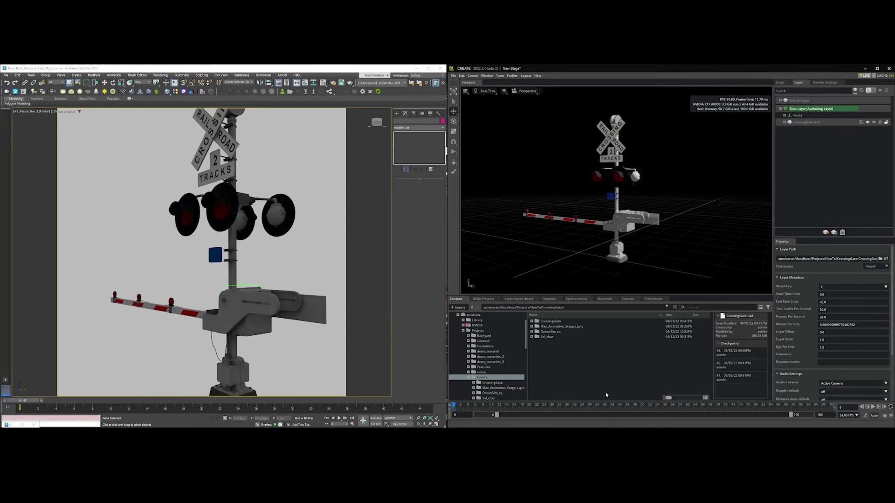
pyautogui.click(531, 322)
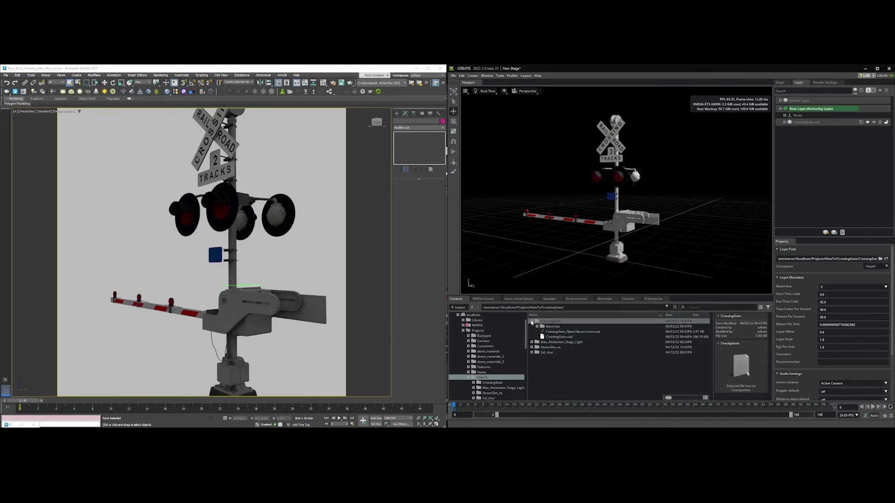
pyautogui.click(619, 333)
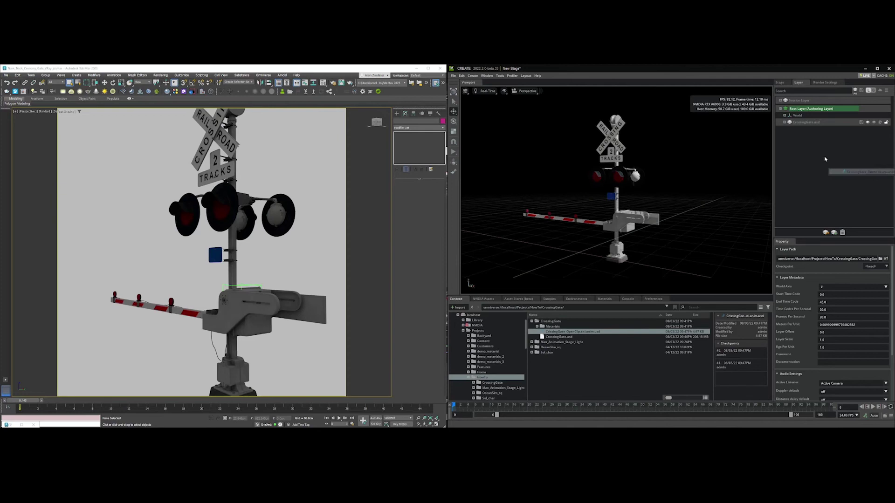
pyautogui.moveTo(851, 109); pyautogui.dragTo(861, 110)
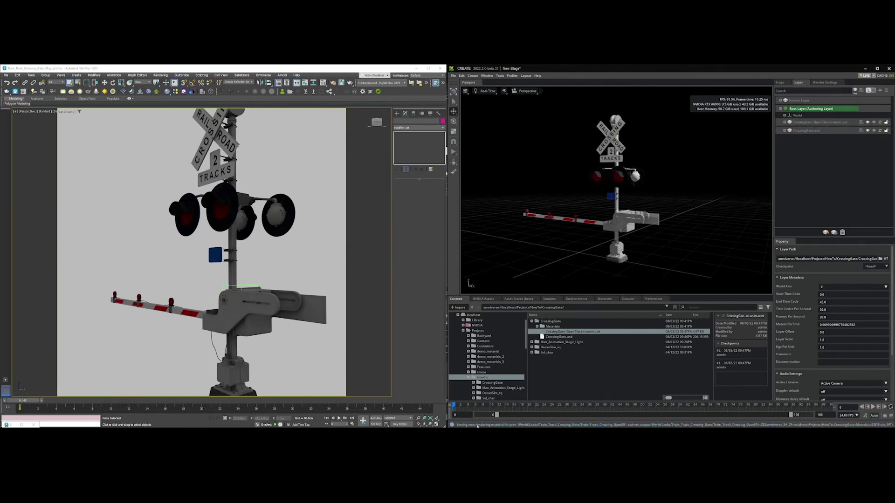
pyautogui.moveTo(454, 405); pyautogui.dragTo(595, 405)
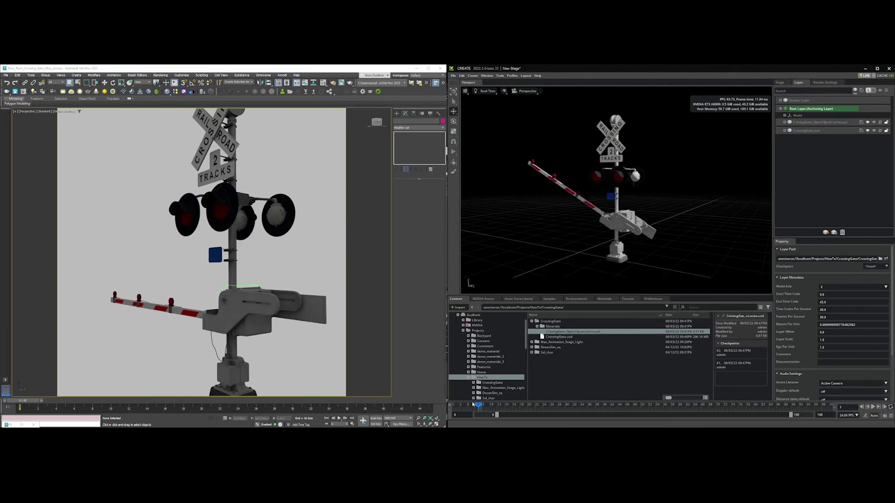
pyautogui.moveTo(625, 405); pyautogui.dragTo(455, 405)
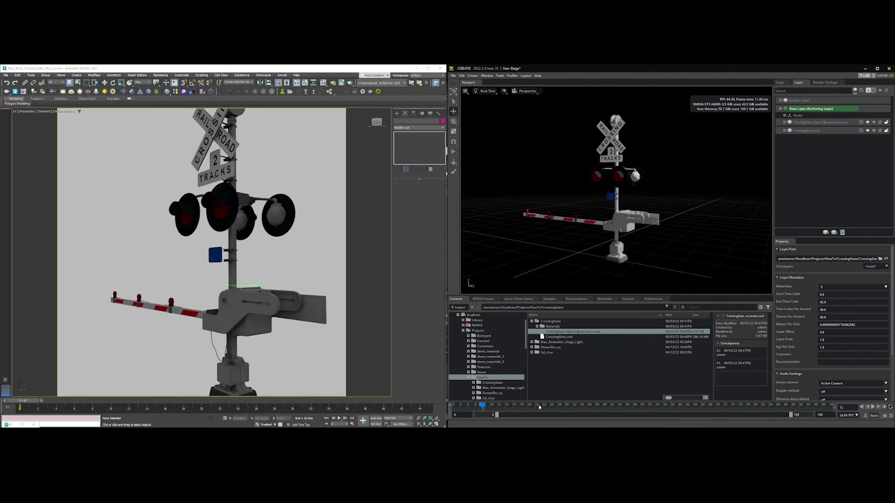